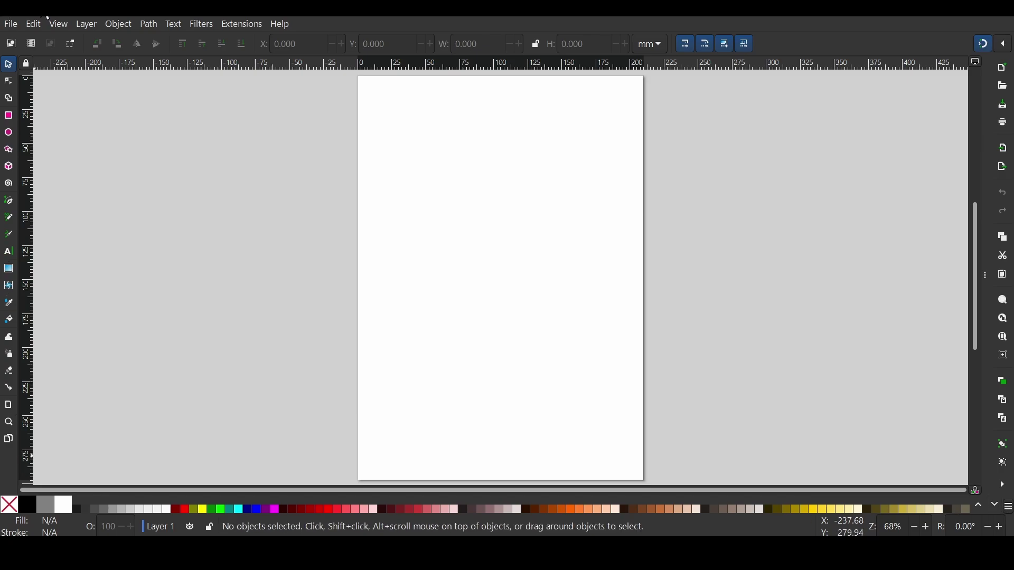
# Step: Draw a closed, winding organic shape across the canvas with the Pen tool in Spiro path mode
pyautogui.click(8, 201)
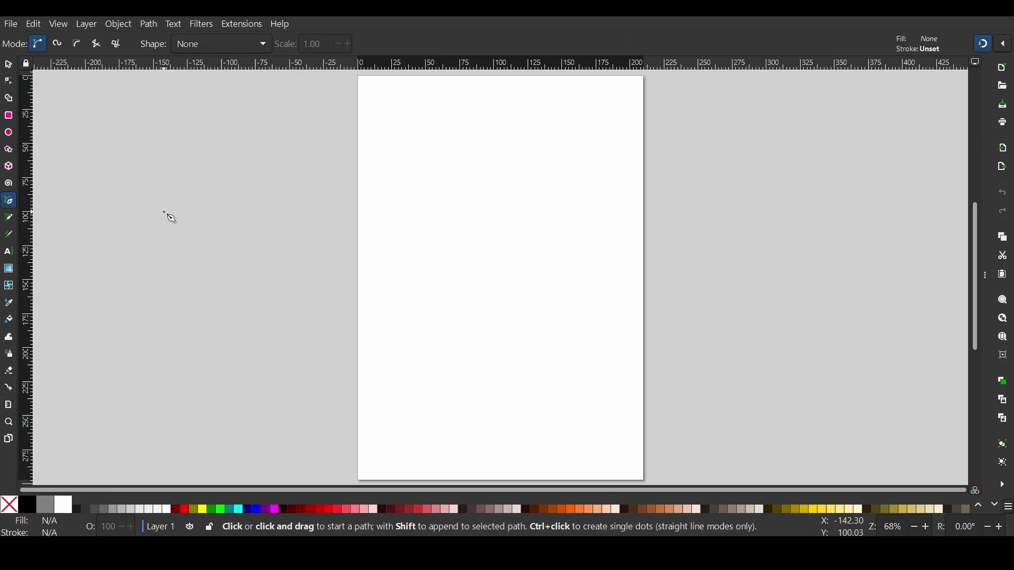
pyautogui.click(57, 44)
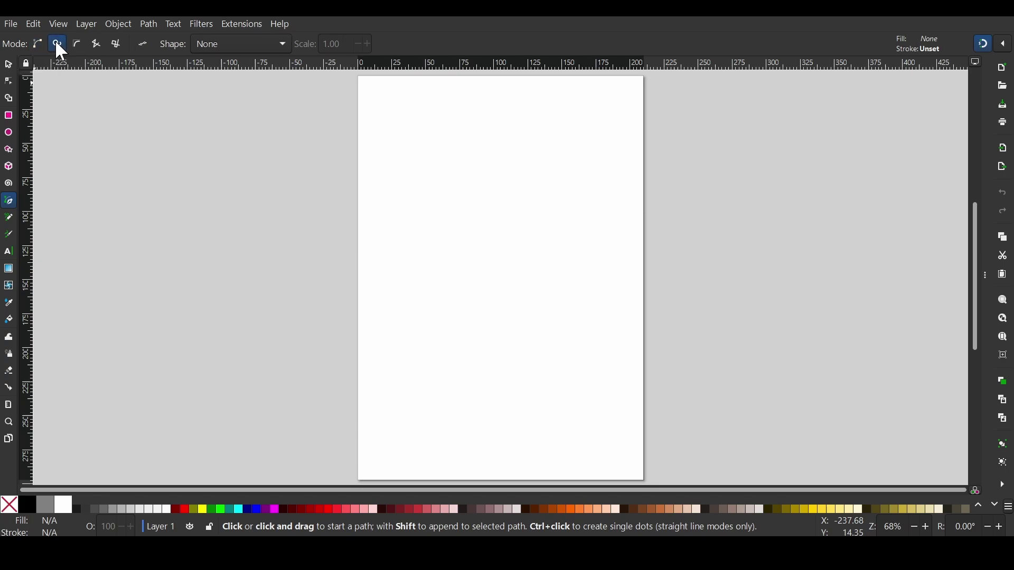
pyautogui.click(116, 227)
pyautogui.click(105, 115)
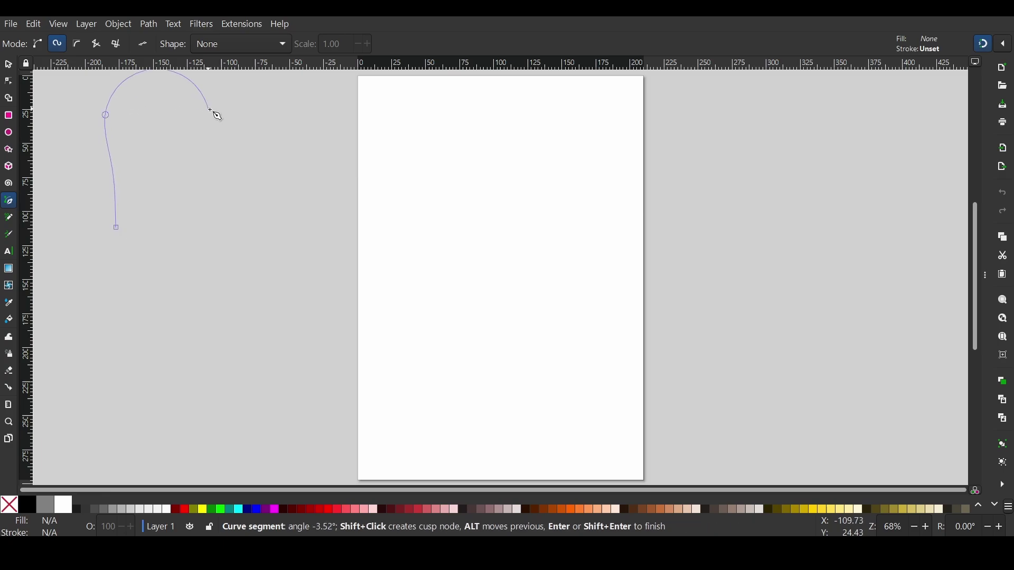
pyautogui.click(214, 111)
pyautogui.click(182, 182)
pyautogui.click(250, 177)
pyautogui.click(333, 138)
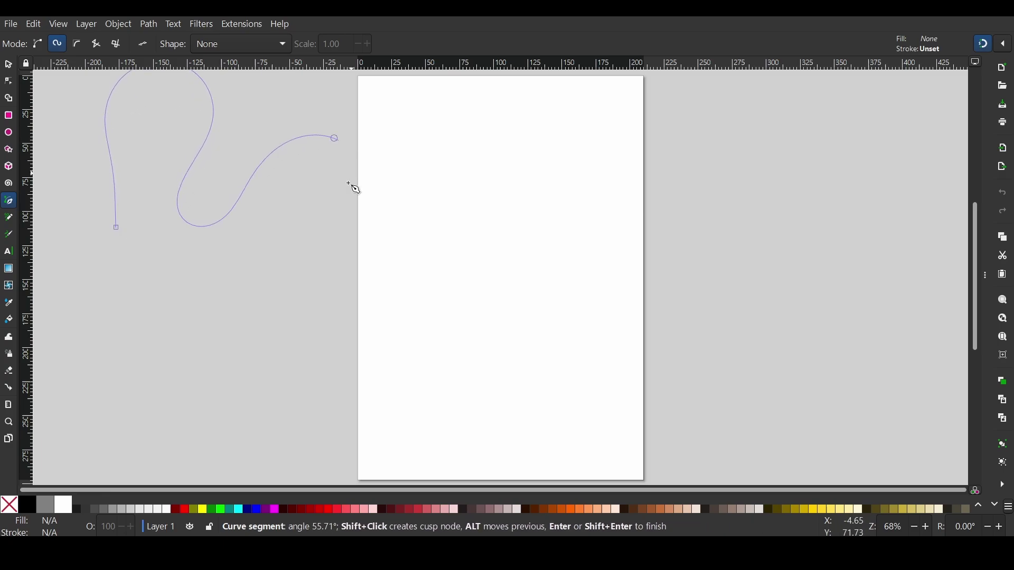
pyautogui.click(306, 217)
pyautogui.click(353, 259)
pyautogui.click(564, 190)
pyautogui.click(471, 272)
pyautogui.click(494, 332)
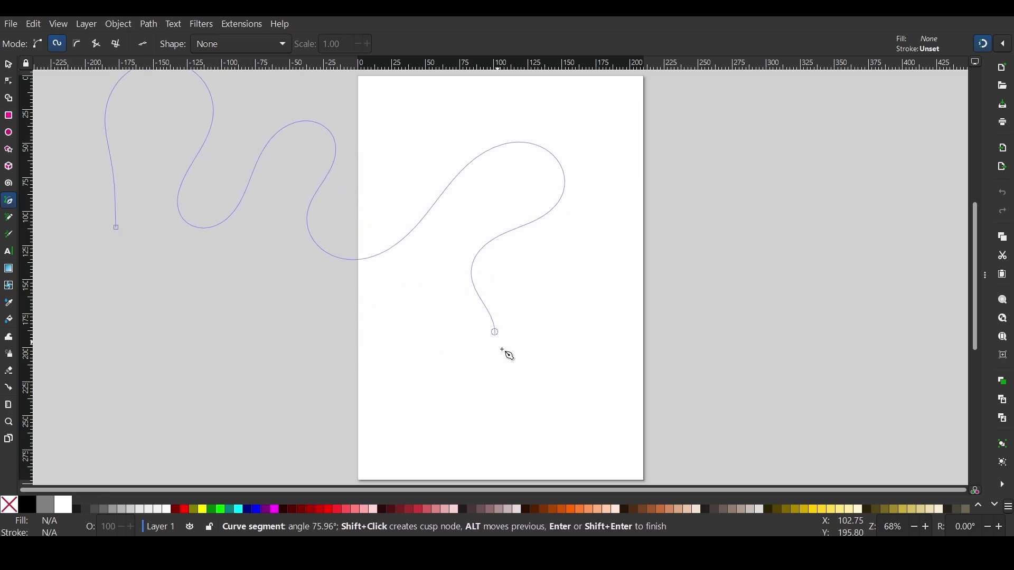
pyautogui.click(433, 395)
pyautogui.click(384, 292)
pyautogui.click(72, 306)
pyautogui.click(116, 227)
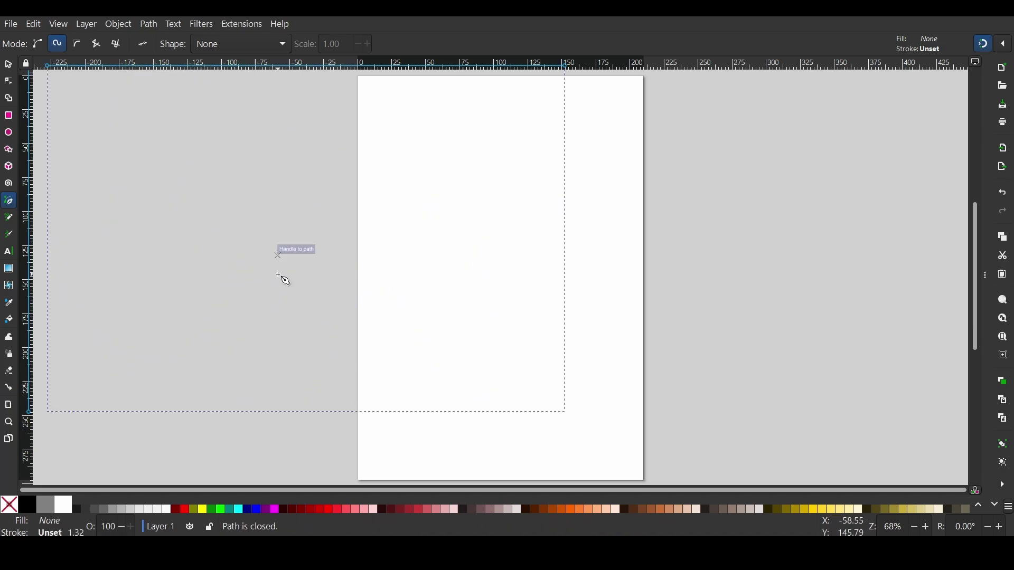
# Step: Fill the closed winding path with black and save the drawing as an SVG file
pyautogui.click(8, 65)
pyautogui.click(79, 508)
pyautogui.click(10, 24)
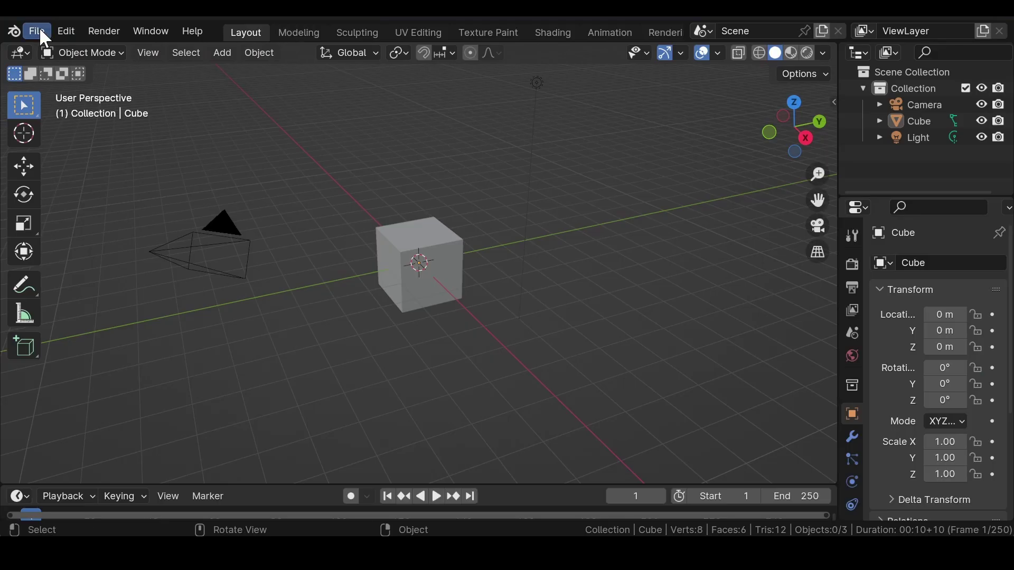
# Step: Switch to Blender, import path10.svg as Scalable Vector Graphics and delete the default cube and light
pyautogui.click(38, 29)
pyautogui.moveTo(74, 269)
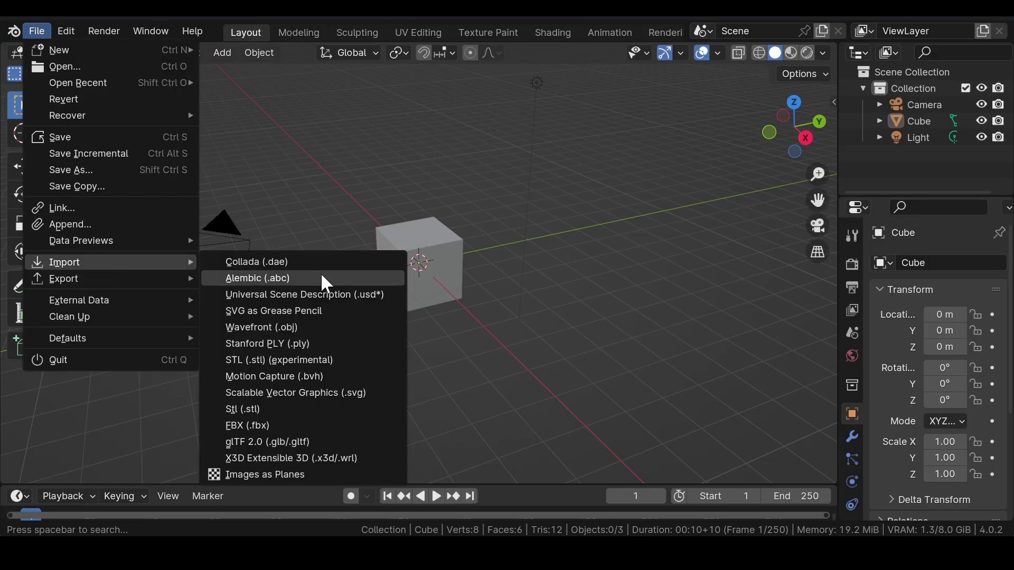
pyautogui.click(312, 394)
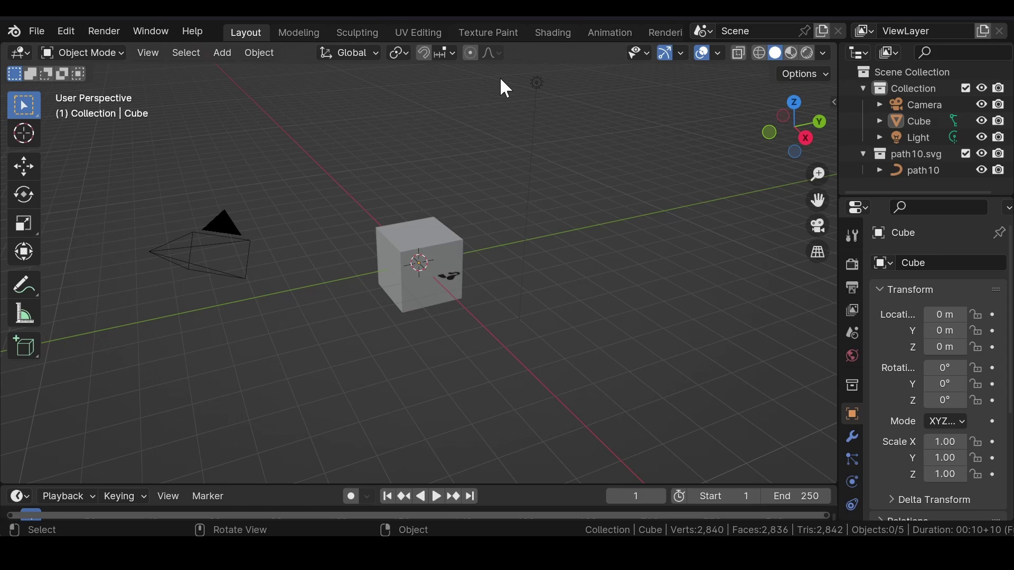
pyautogui.moveTo(501, 78); pyautogui.dragTo(541, 102)
pyautogui.press('Delete')
# Step: Remove the SVGMat.001 material from the imported path10 curve
pyautogui.click(442, 271)
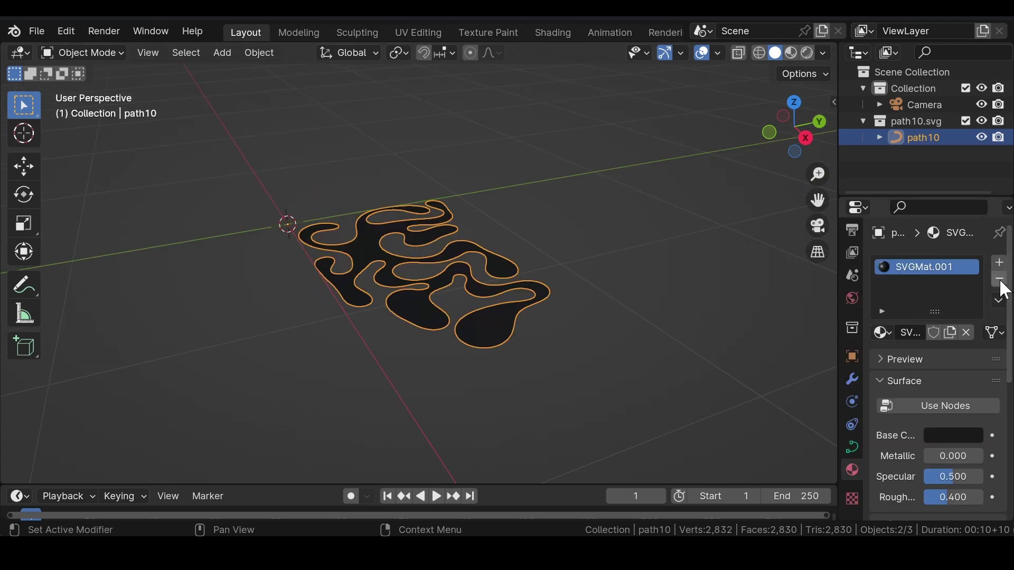
pyautogui.click(1000, 279)
pyautogui.moveTo(263, 275); pyautogui.dragTo(363, 255, button='middle')
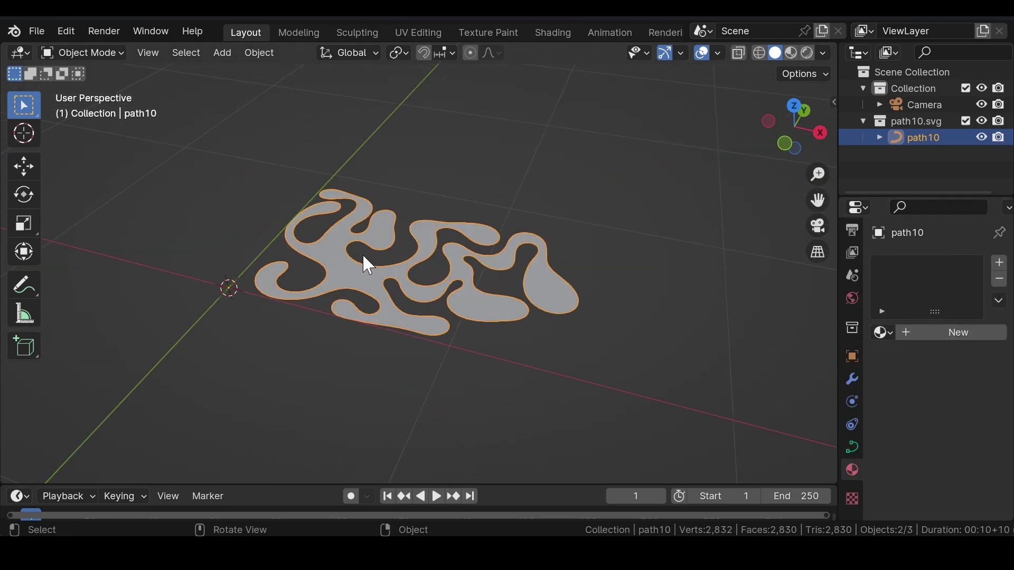
# Step: Rotate the path10 curve 90 degrees about the X axis so it stands upright in the front view
pyautogui.press('KP_1')
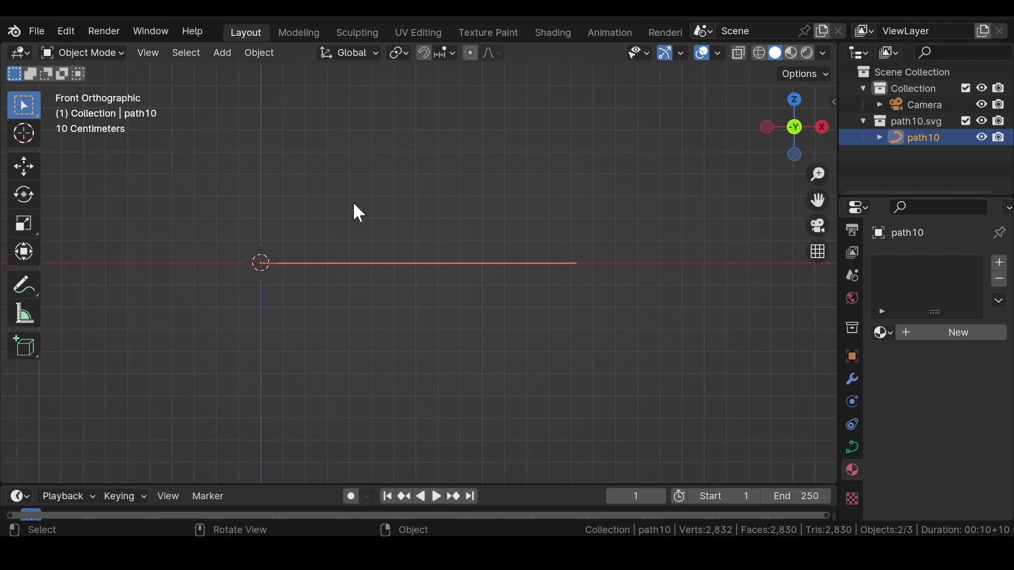
pyautogui.press('r')
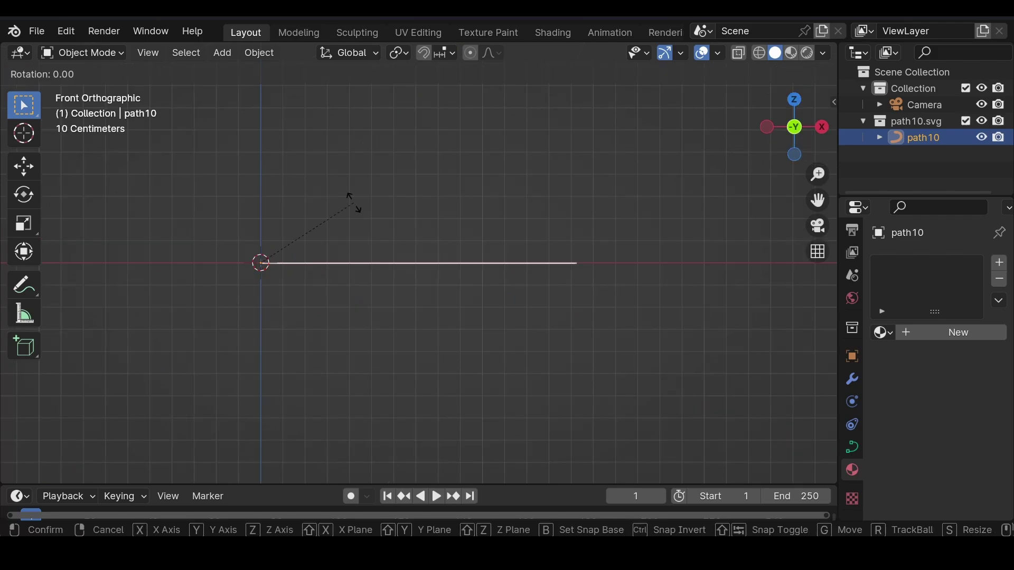
pyautogui.press('x')
pyautogui.press('9')
pyautogui.press('0')
pyautogui.press('Return')
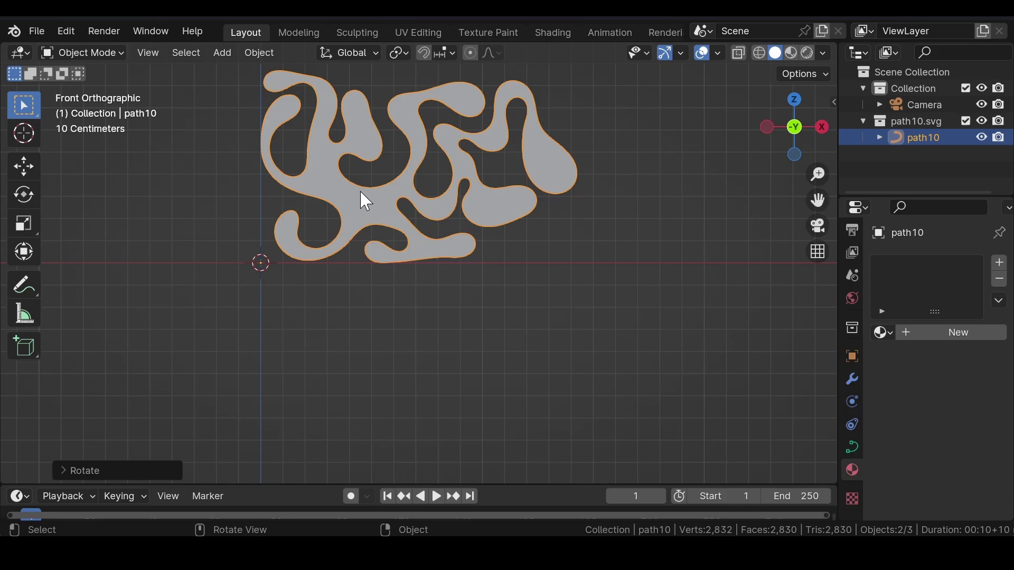
pyautogui.rightClick(337, 193)
# Step: Raise the curve's preview resolution and give it a round bevel with depth 0.007 m and resolution 0
pyautogui.click(852, 447)
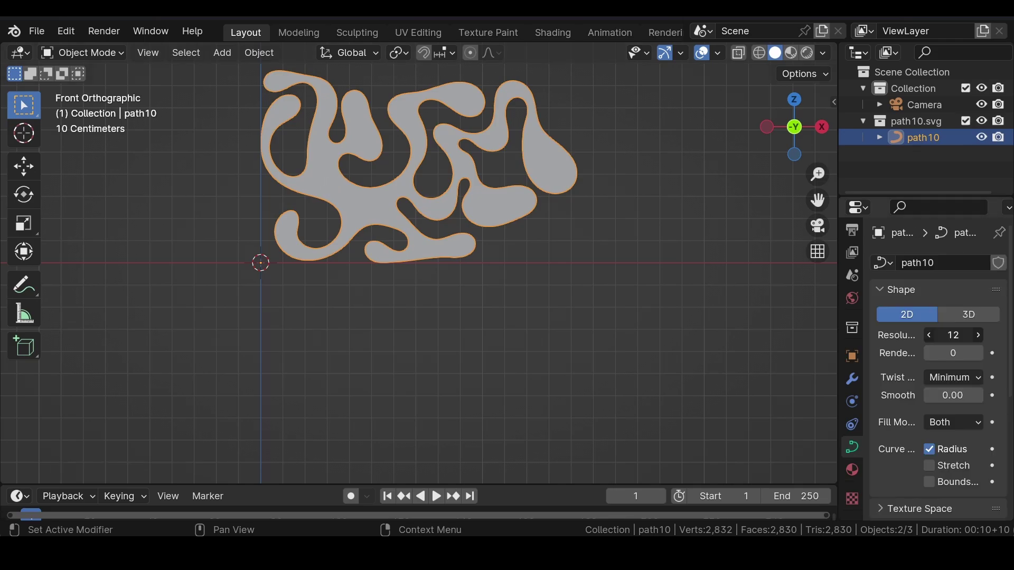
pyautogui.moveTo(945, 336); pyautogui.dragTo(995, 335)
pyautogui.scroll(-5, 908, 339)
pyautogui.scroll(-1, 908, 339)
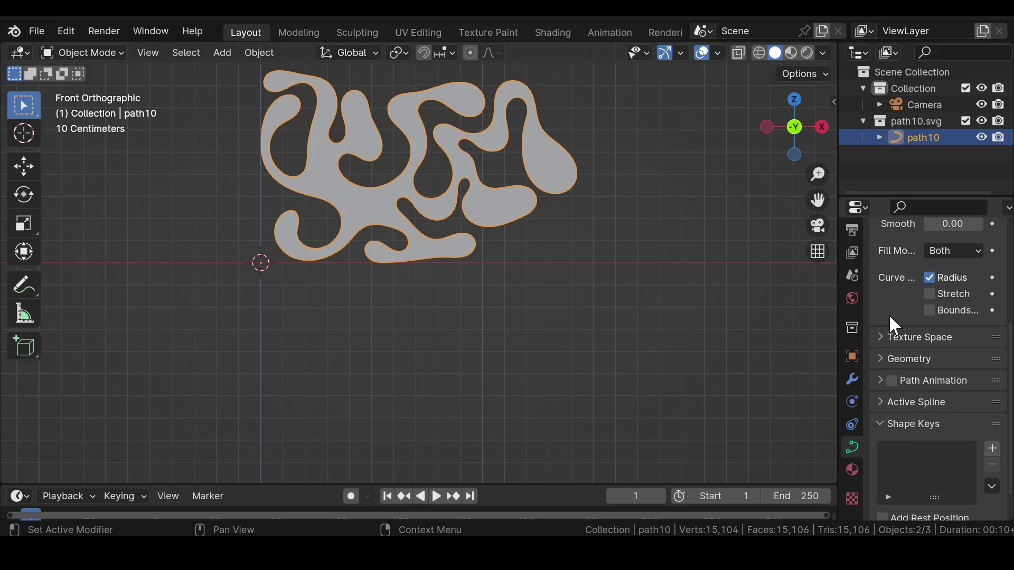
pyautogui.click(891, 357)
pyautogui.scroll(-5, 892, 292)
pyautogui.scroll(-2, 894, 296)
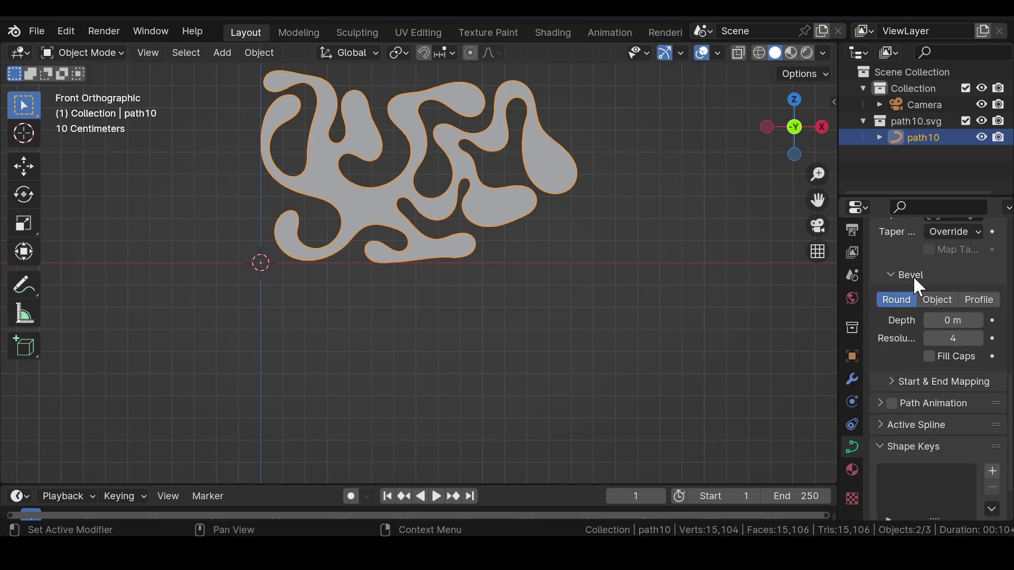
pyautogui.moveTo(954, 321)
pyautogui.mouseDown()
pyautogui.moveTo(977, 320)
pyautogui.moveTo(957, 320)
pyautogui.mouseUp()
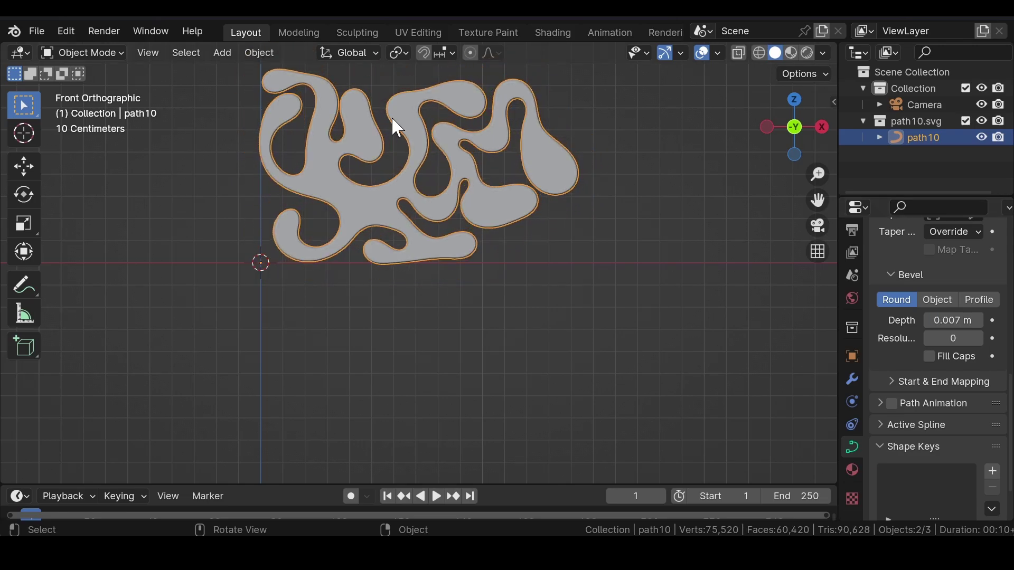
# Step: Convert the beveled path10 curve to a mesh
pyautogui.press('KP_Decimal')
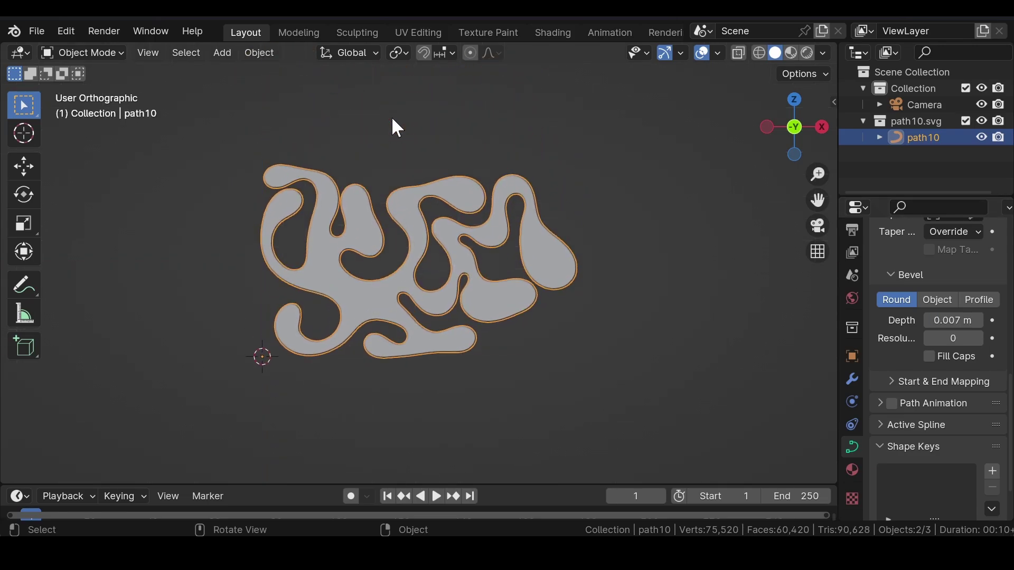
pyautogui.scroll(5, 392, 116)
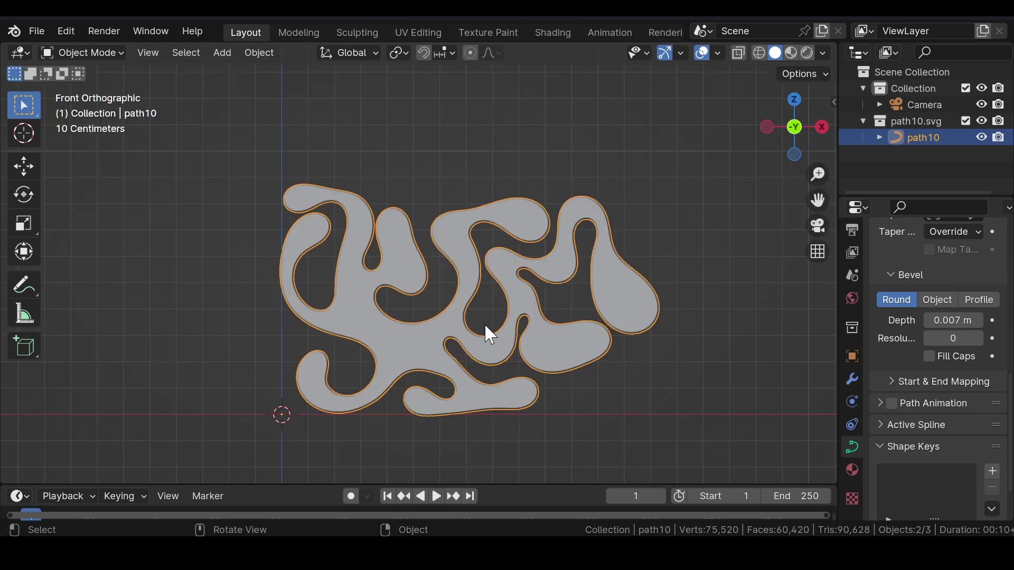
pyautogui.scroll(3, 487, 333)
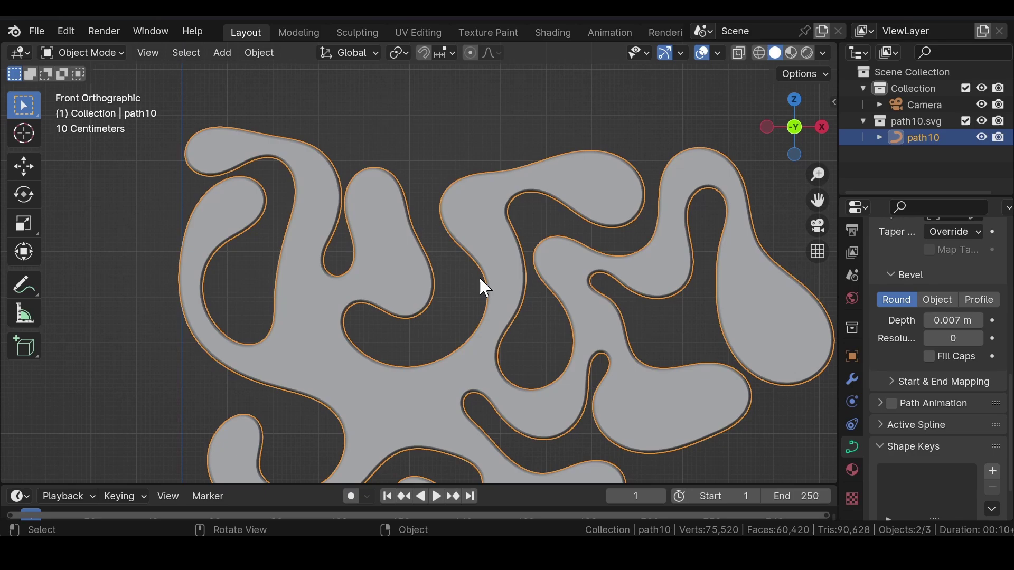
pyautogui.rightClick(470, 291)
pyautogui.moveTo(494, 292)
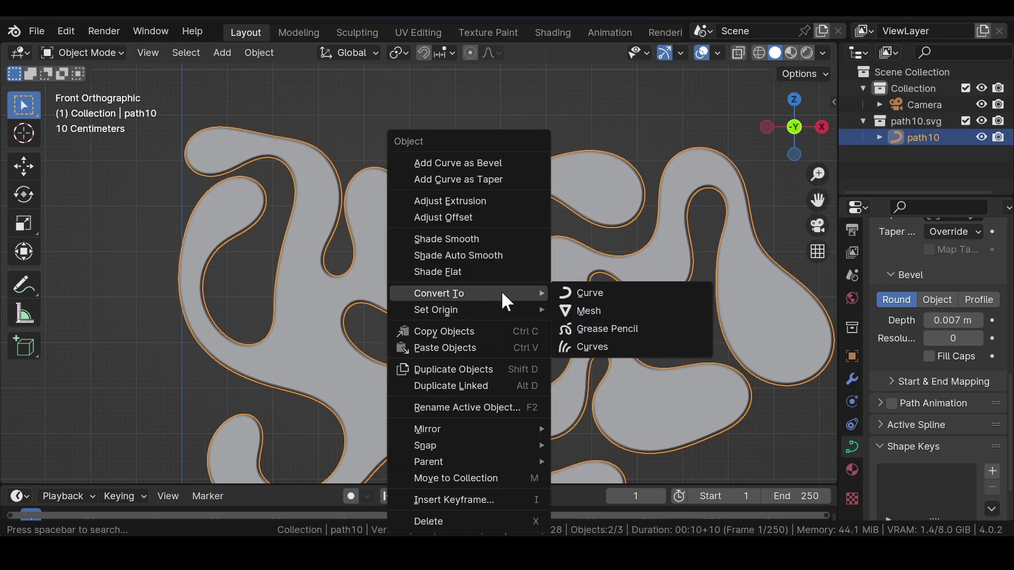
pyautogui.click(610, 315)
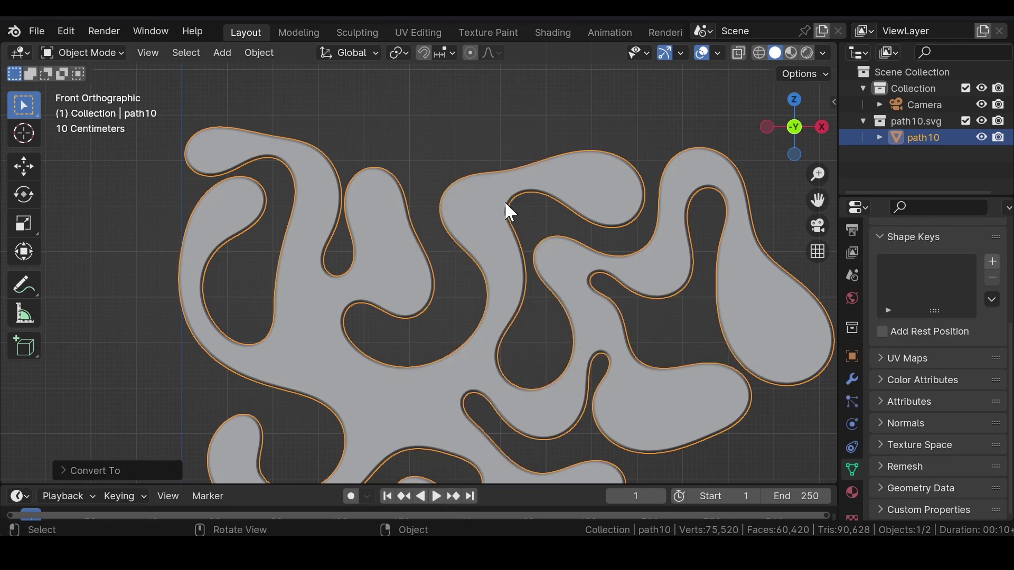
# Step: Add a Remesh modifier in Voxel mode to the mesh with a voxel size of 0.002 m and apply it
pyautogui.moveTo(516, 193); pyautogui.dragTo(353, 252, button='middle')
pyautogui.click(775, 52)
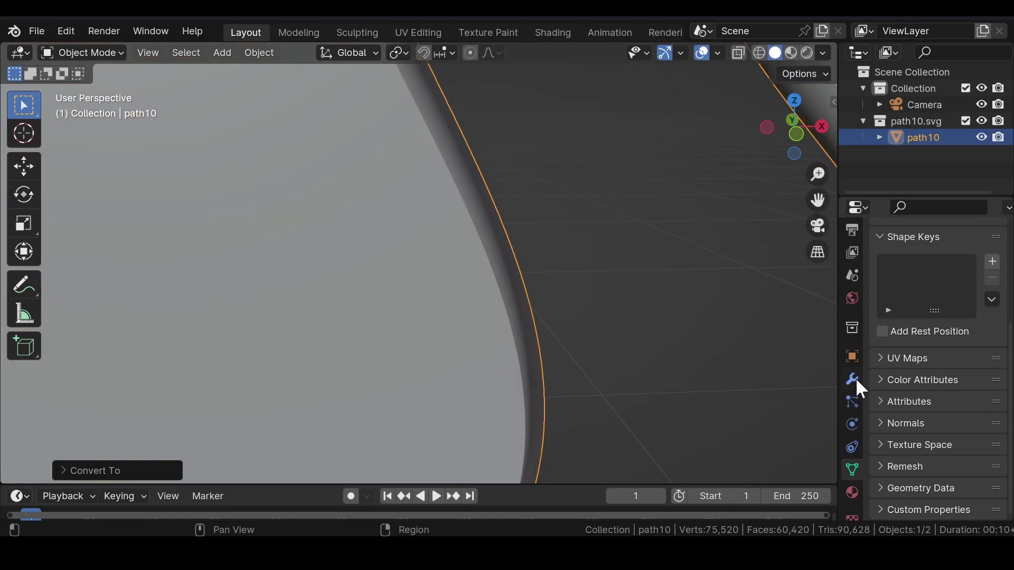
pyautogui.scroll(-5, 359, 307)
pyautogui.scroll(-3, 365, 315)
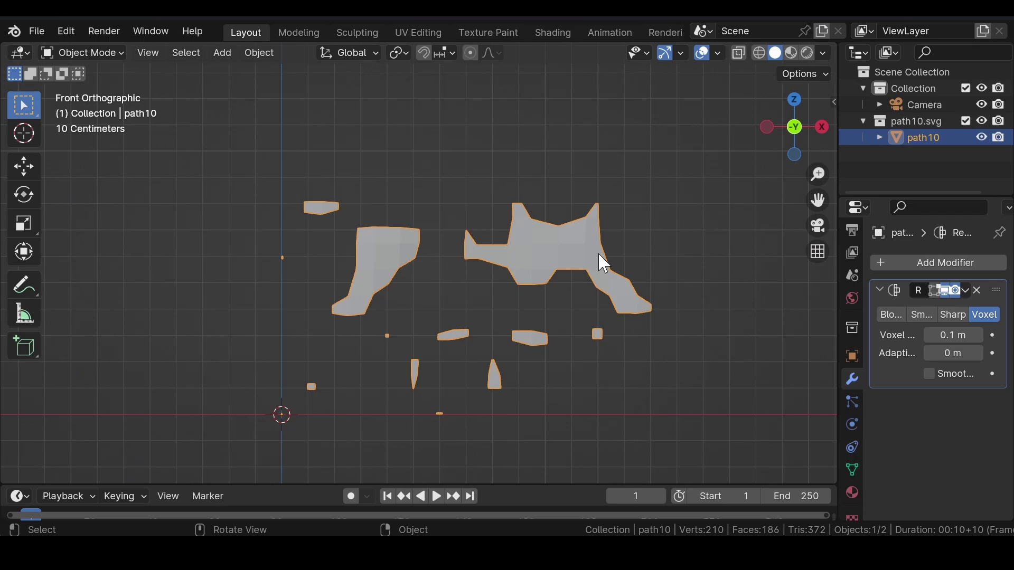
pyautogui.scroll(-3, 604, 263)
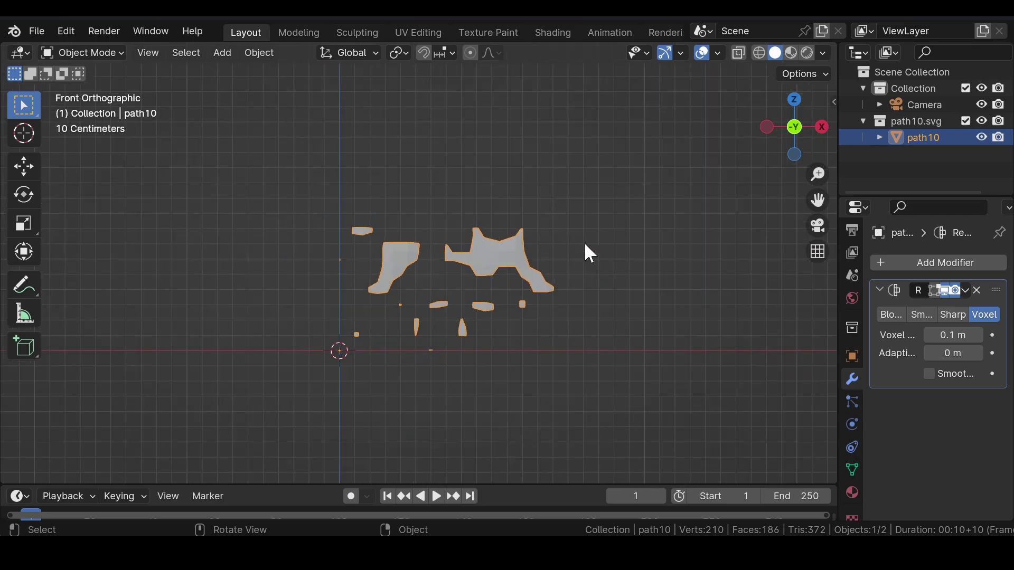
pyautogui.scroll(4, 585, 244)
pyautogui.moveTo(953, 336); pyautogui.dragTo(877, 334)
pyautogui.click(961, 332)
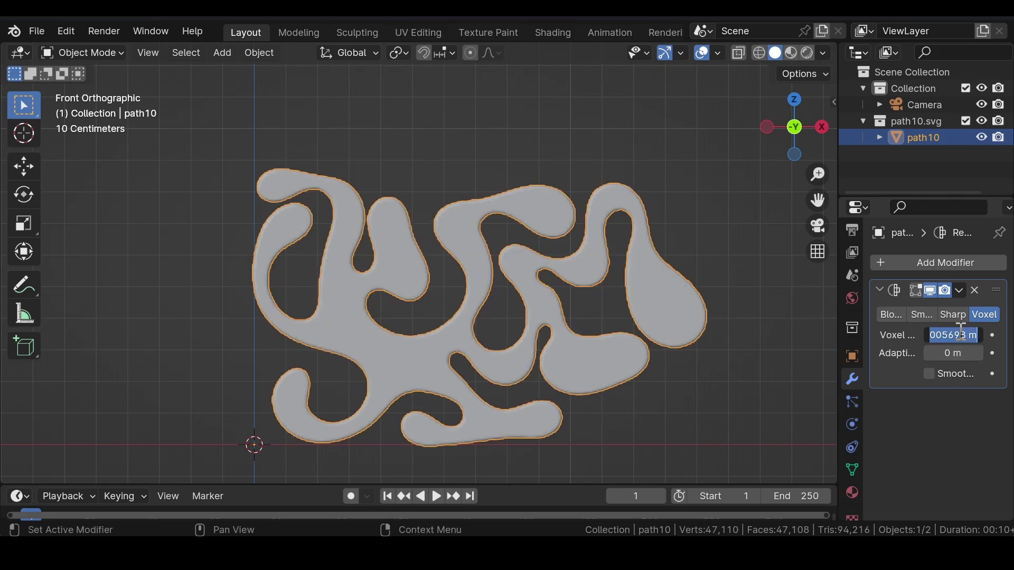
pyautogui.write('.002')
pyautogui.press('Return')
pyautogui.click(959, 290)
pyautogui.click(932, 308)
# Step: In Sculpt Mode, set up the Smooth brush with a 72 px radius and Z symmetry
pyautogui.scroll(-8, 461, 220)
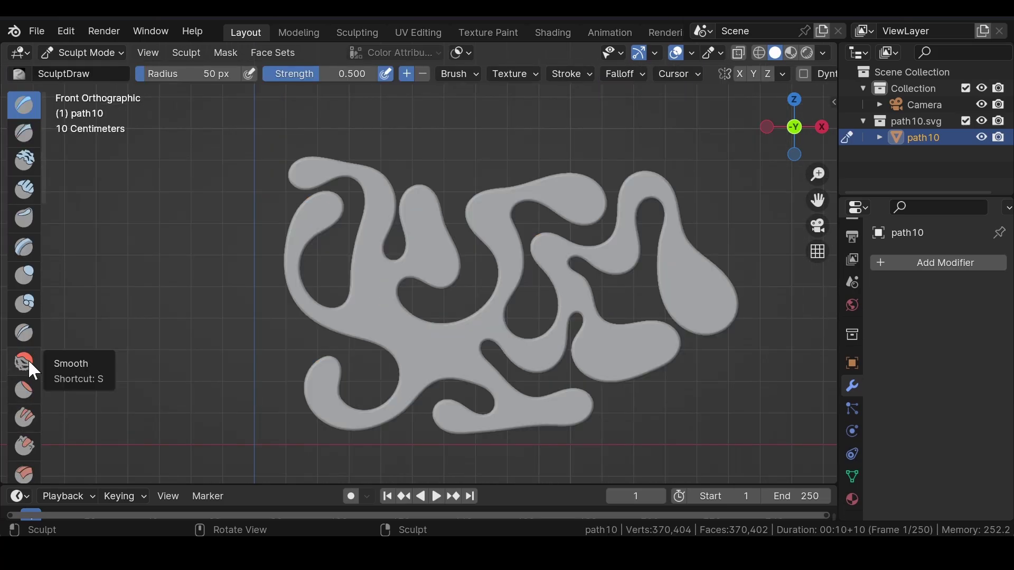
pyautogui.click(24, 361)
pyautogui.moveTo(182, 74); pyautogui.dragTo(187, 74)
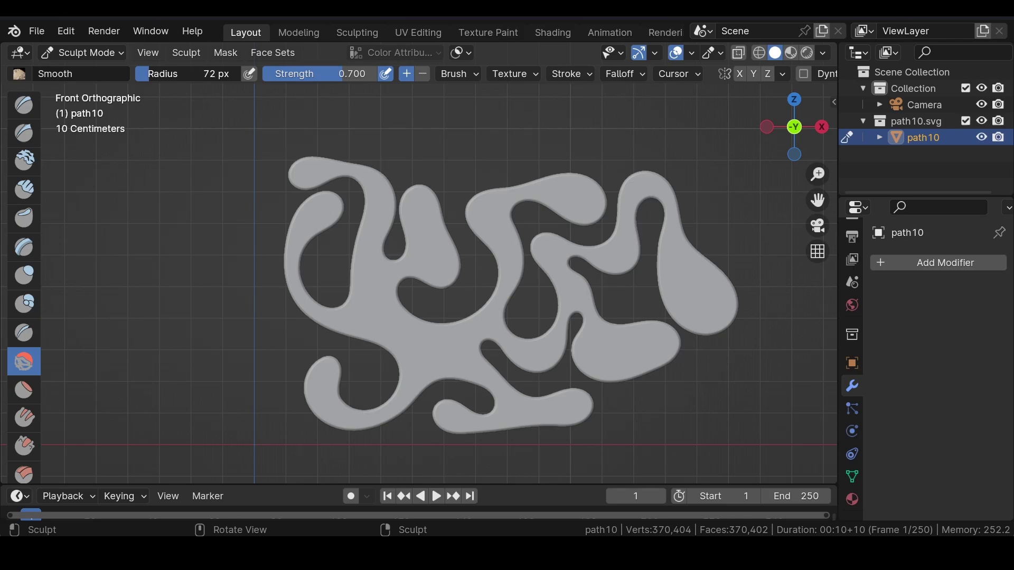
pyautogui.click(768, 72)
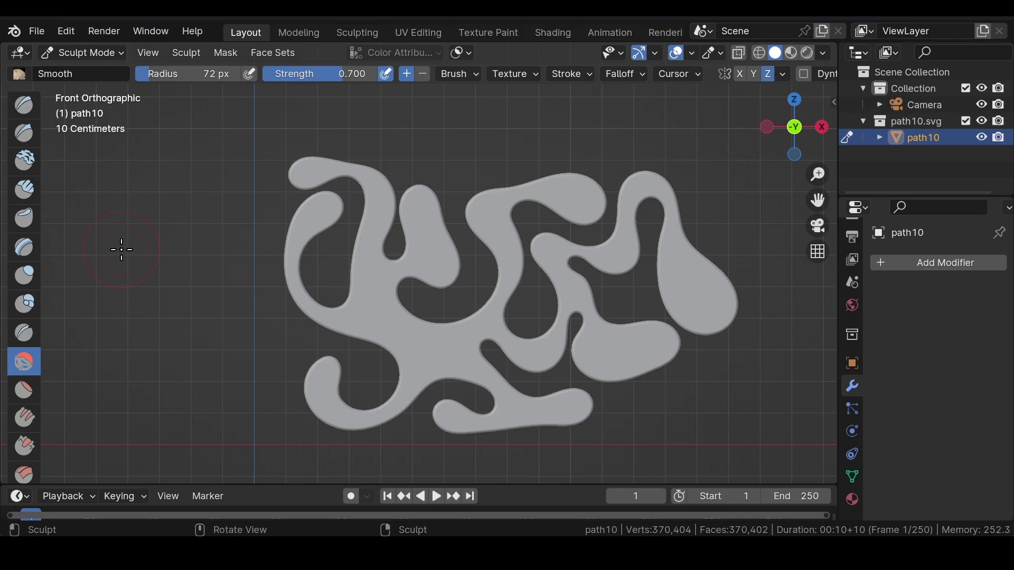
# Step: Sculpt the whole shape with smoothing and inflating strokes into a rounded, puffy form, and return to Object Mode
pyautogui.moveTo(243, 170)
pyautogui.mouseDown()
pyautogui.moveTo(358, 172)
pyautogui.moveTo(372, 296)
pyautogui.moveTo(385, 197)
pyautogui.moveTo(332, 344)
pyautogui.moveTo(546, 211)
pyautogui.moveTo(532, 216)
pyautogui.moveTo(573, 255)
pyautogui.moveTo(663, 288)
pyautogui.moveTo(676, 354)
pyautogui.mouseUp()
pyautogui.press('i')
pyautogui.moveTo(312, 168)
pyautogui.mouseDown()
pyautogui.moveTo(373, 215)
pyautogui.moveTo(378, 199)
pyautogui.moveTo(324, 315)
pyautogui.moveTo(406, 301)
pyautogui.moveTo(444, 335)
pyautogui.moveTo(382, 405)
pyautogui.moveTo(428, 351)
pyautogui.moveTo(575, 405)
pyautogui.mouseUp()
pyautogui.moveTo(575, 405); pyautogui.dragTo(531, 409)
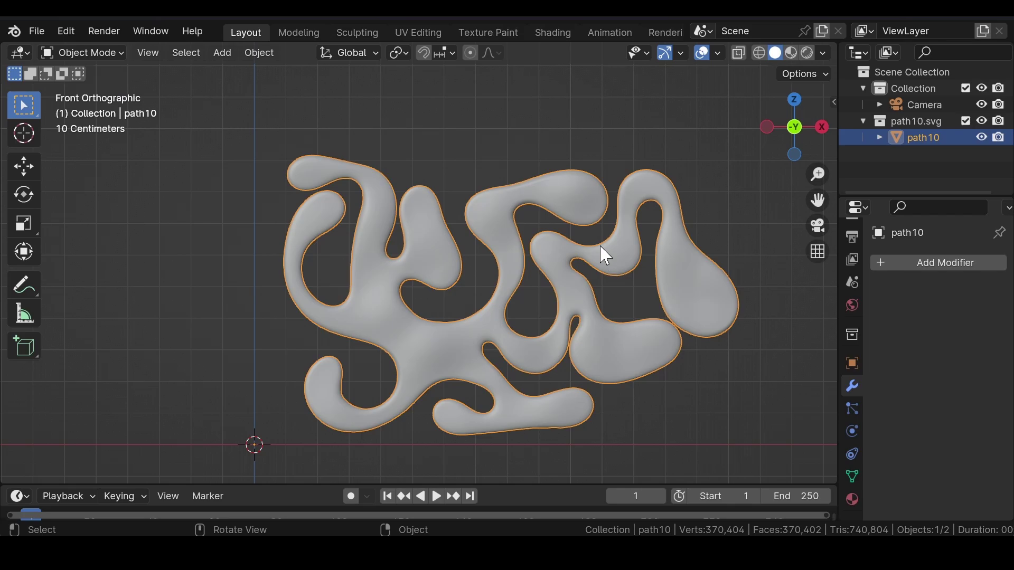
# Step: Add a Mirror modifier to the sculpted shape with both the X and Y axes enabled
pyautogui.scroll(1, 516, 254)
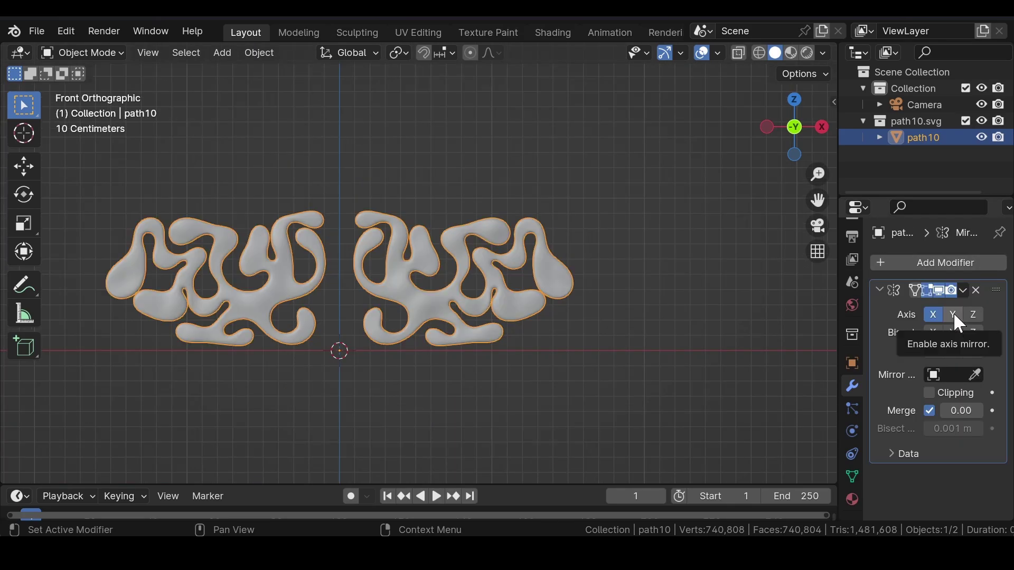
pyautogui.click(953, 315)
pyautogui.press('KP_Decimal')
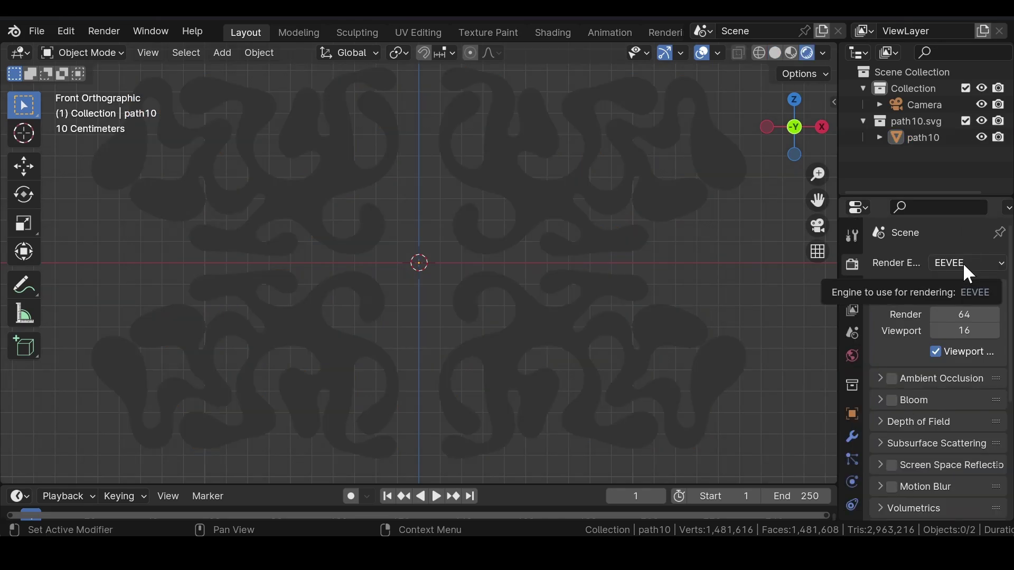
# Step: Enable Ambient Occlusion and Bloom for EEVEE and set the color management look to Very High Contrast
pyautogui.click(893, 379)
pyautogui.click(893, 400)
pyautogui.scroll(-10, 913, 464)
pyautogui.click(952, 405)
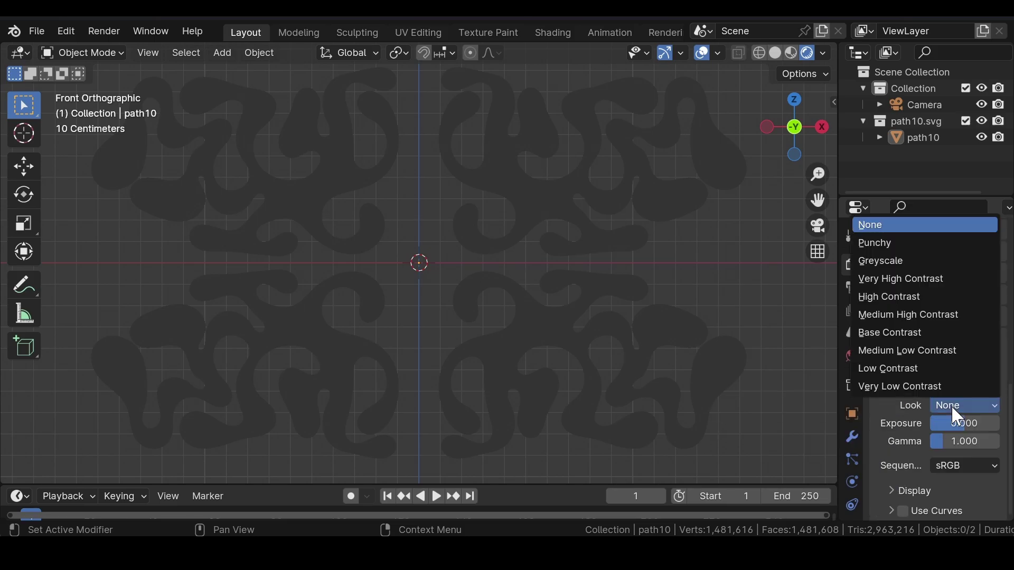
pyautogui.click(918, 278)
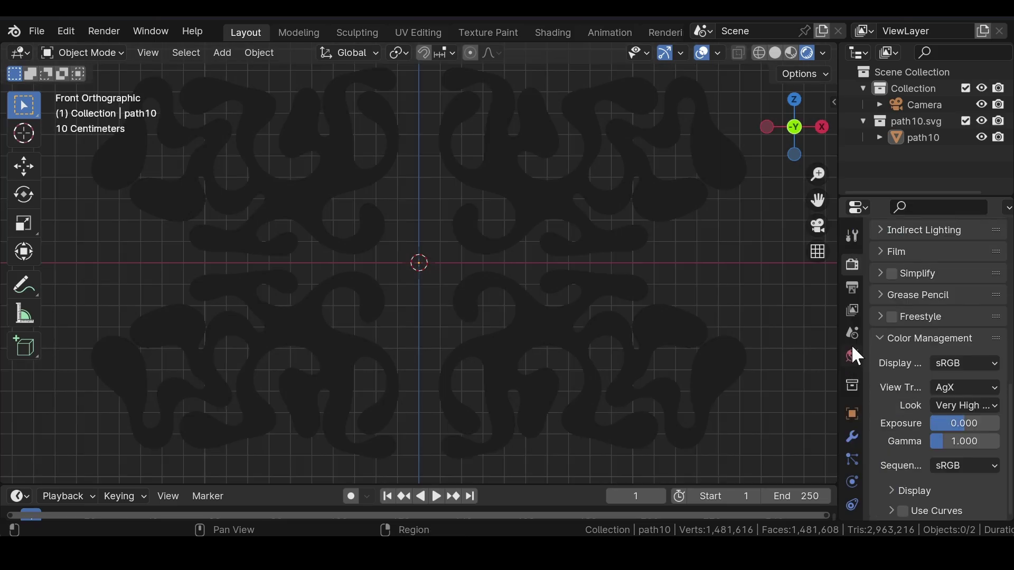
# Step: Light the world with an Environment Texture using the blue_photo_studio_4k.exr HDRI from D:\HDRI
pyautogui.click(852, 356)
pyautogui.click(932, 374)
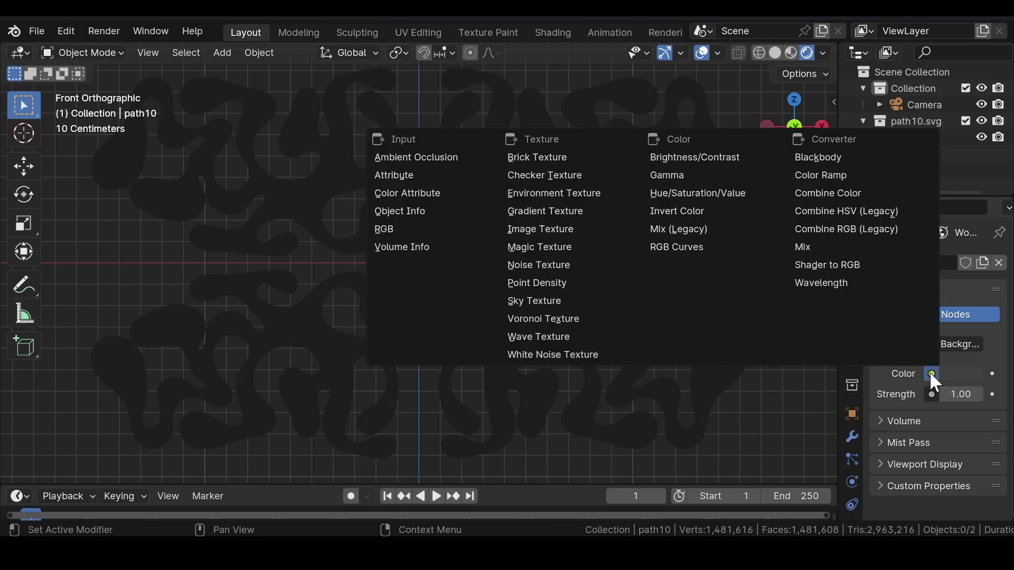
pyautogui.click(556, 191)
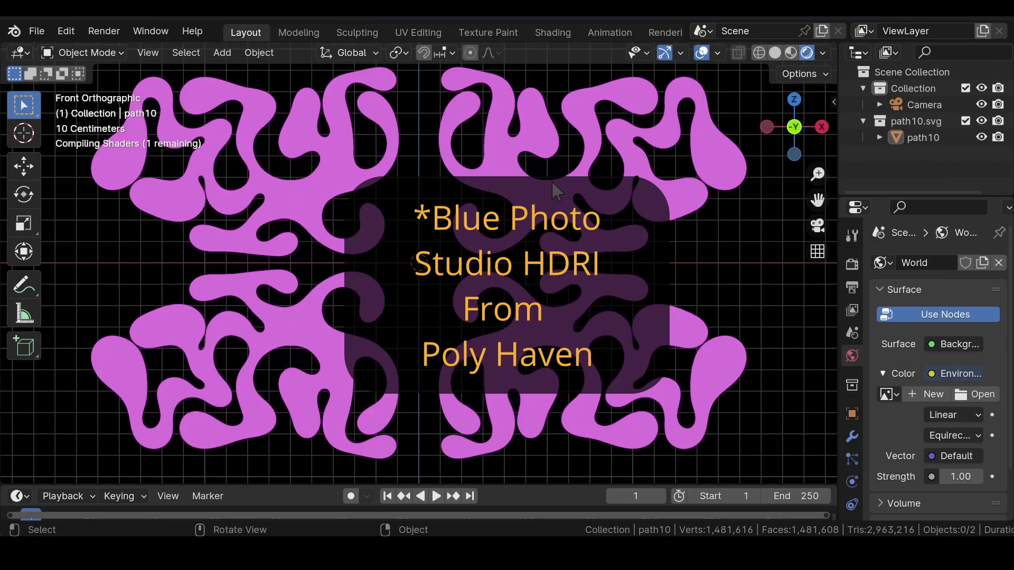
pyautogui.click(977, 395)
pyautogui.click(123, 501)
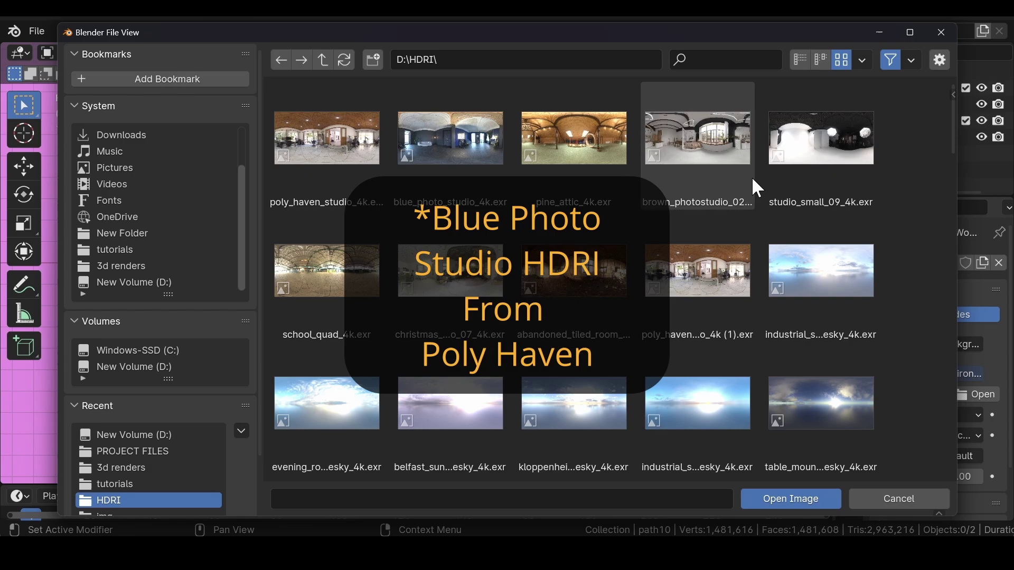
pyautogui.doubleClick(456, 159)
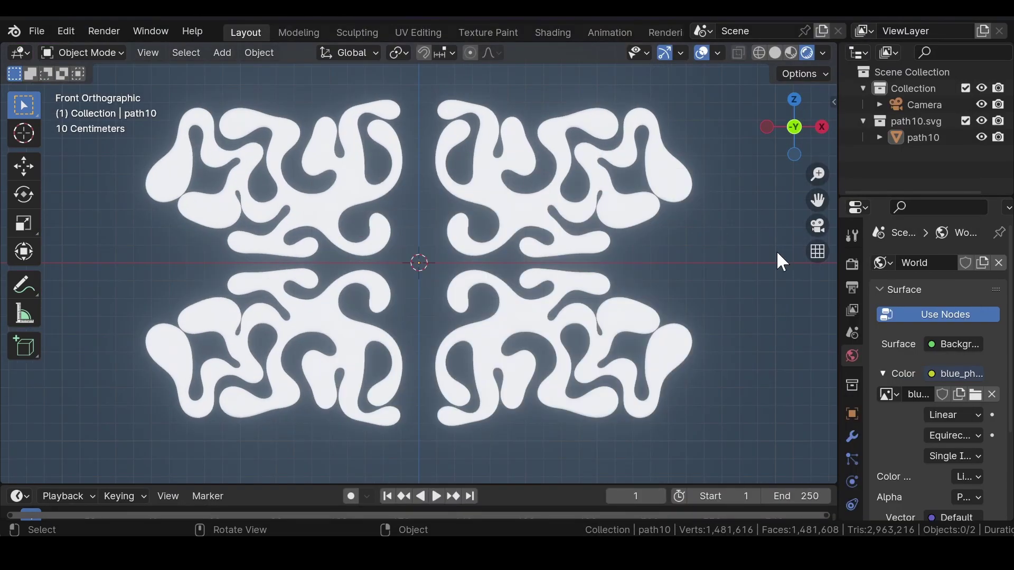
# Step: Make the render background transparent in the Film settings
pyautogui.click(851, 263)
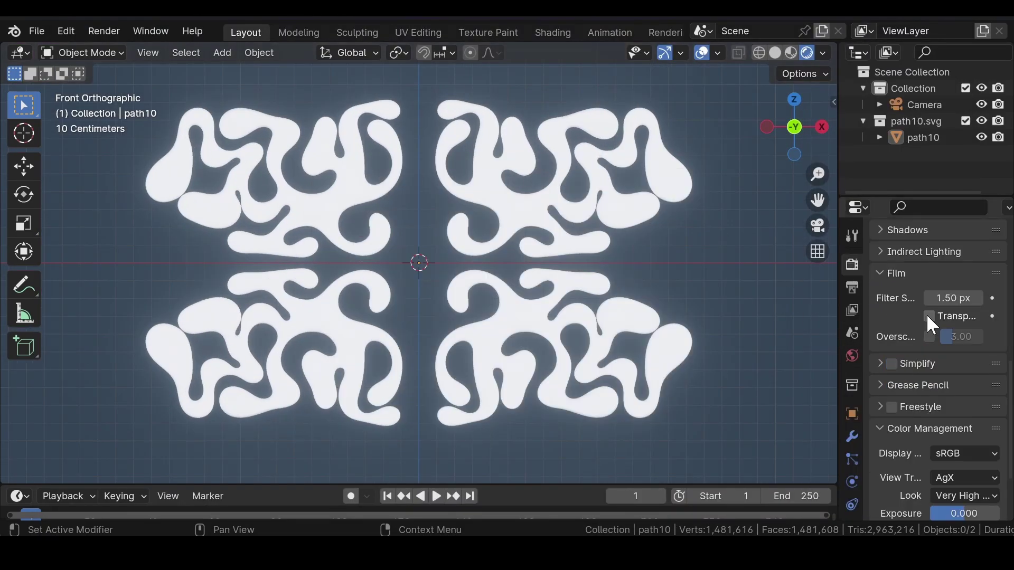
pyautogui.click(927, 316)
pyautogui.click(879, 273)
# Step: Give the mirrored shape a new material with Metallic 1.00 and Roughness 0.10
pyautogui.scroll(5, 372, 194)
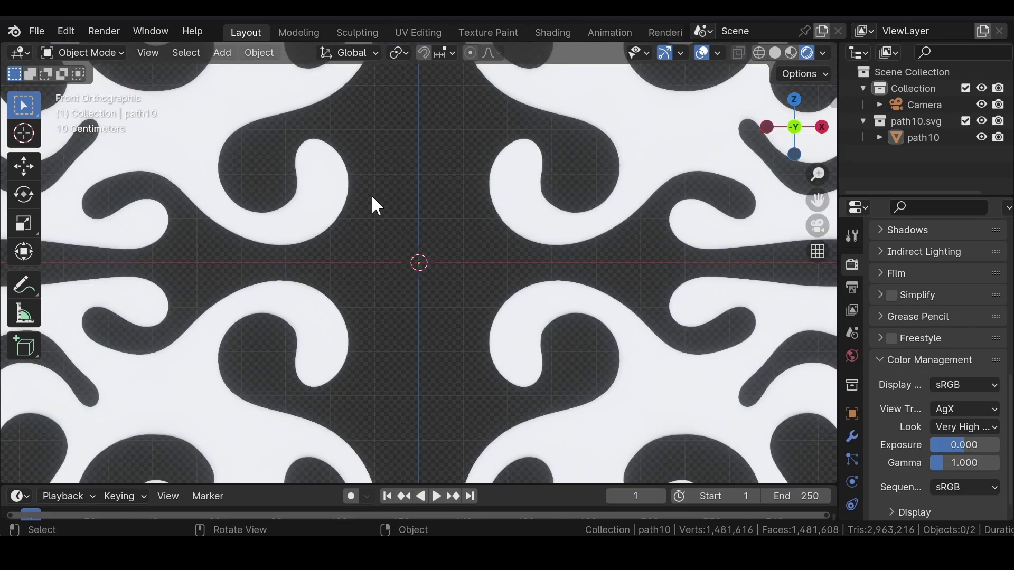
pyautogui.click(619, 112)
pyautogui.press('KP_Decimal')
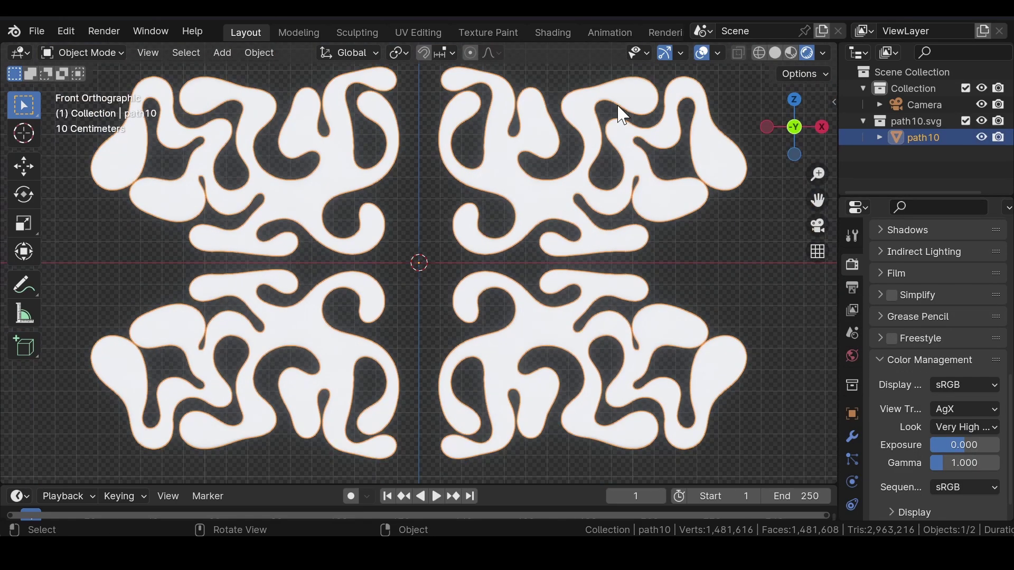
pyautogui.click(852, 470)
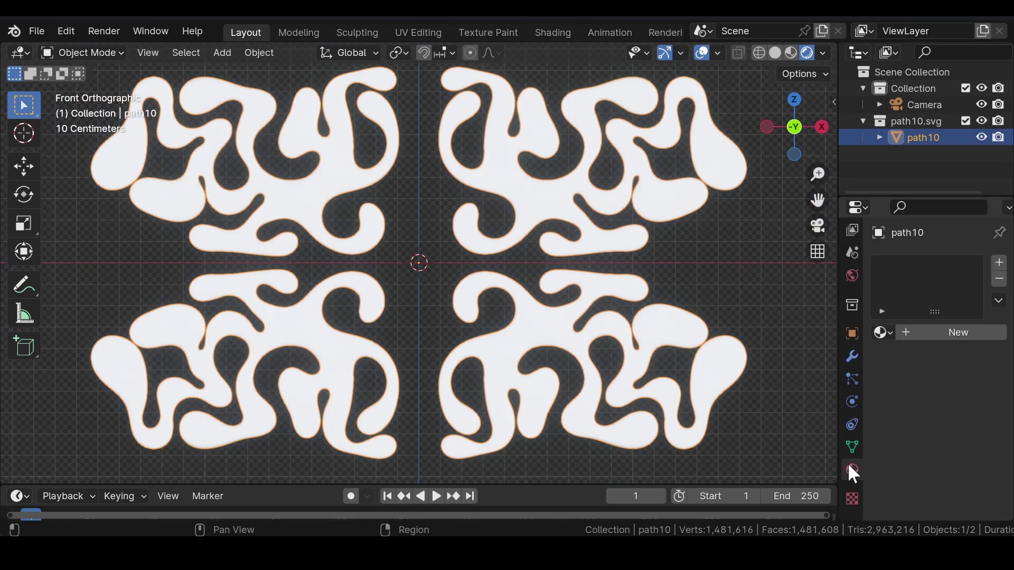
pyautogui.click(977, 334)
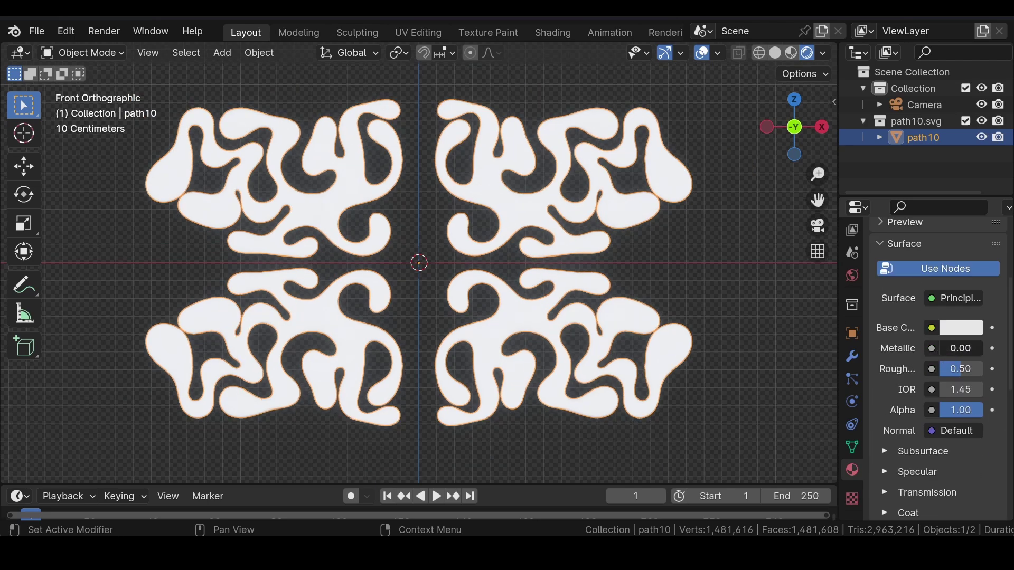
pyautogui.moveTo(949, 349); pyautogui.dragTo(994, 349)
pyautogui.moveTo(968, 369); pyautogui.dragTo(950, 369)
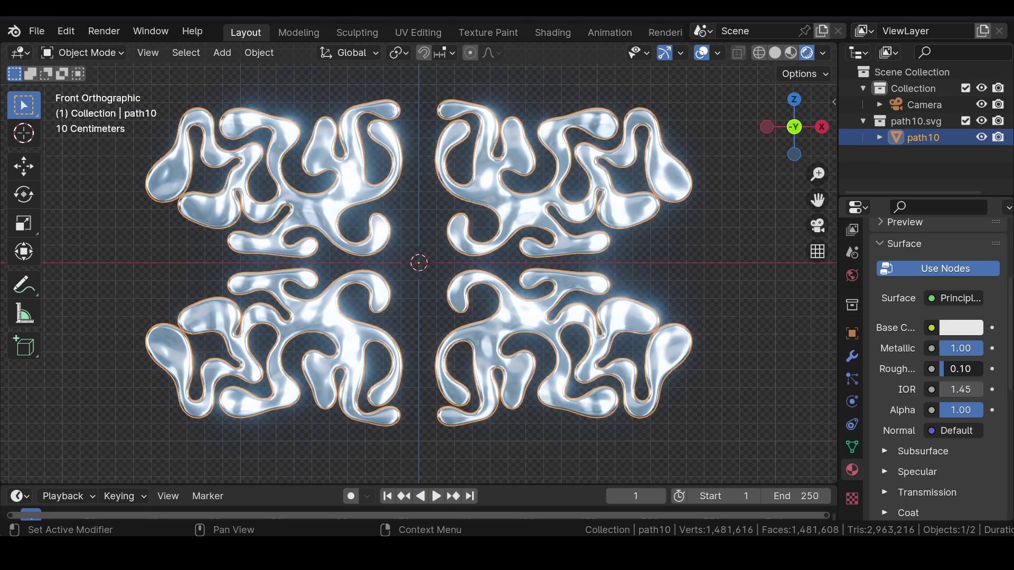
# Step: Align the camera to the front view of the shape and set its focal length to 32 mm to frame all four copies
pyautogui.scroll(2, 403, 284)
pyautogui.scroll(3, 403, 283)
pyautogui.scroll(-3, 406, 275)
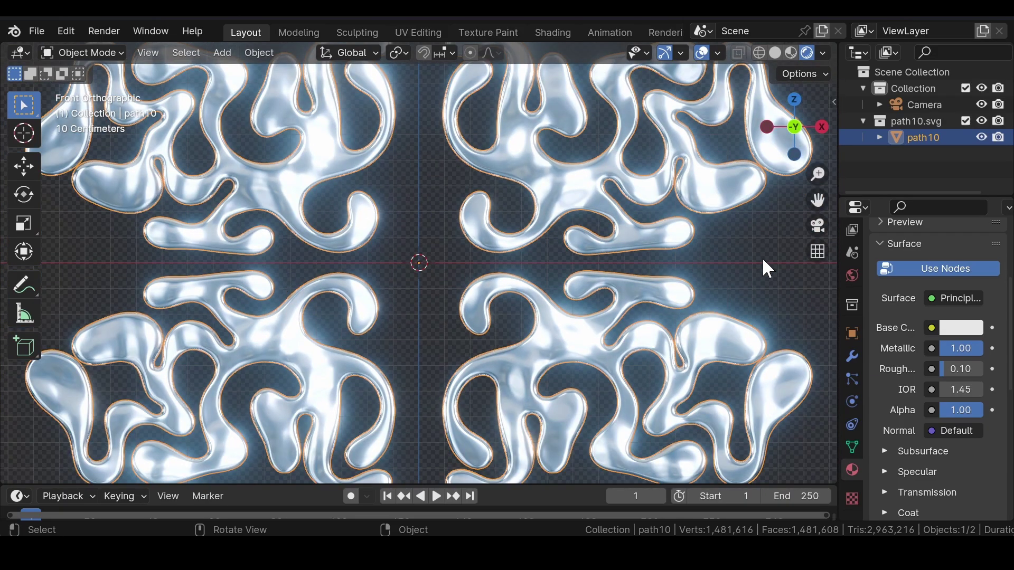
pyautogui.scroll(-3, 763, 261)
pyautogui.click(922, 105)
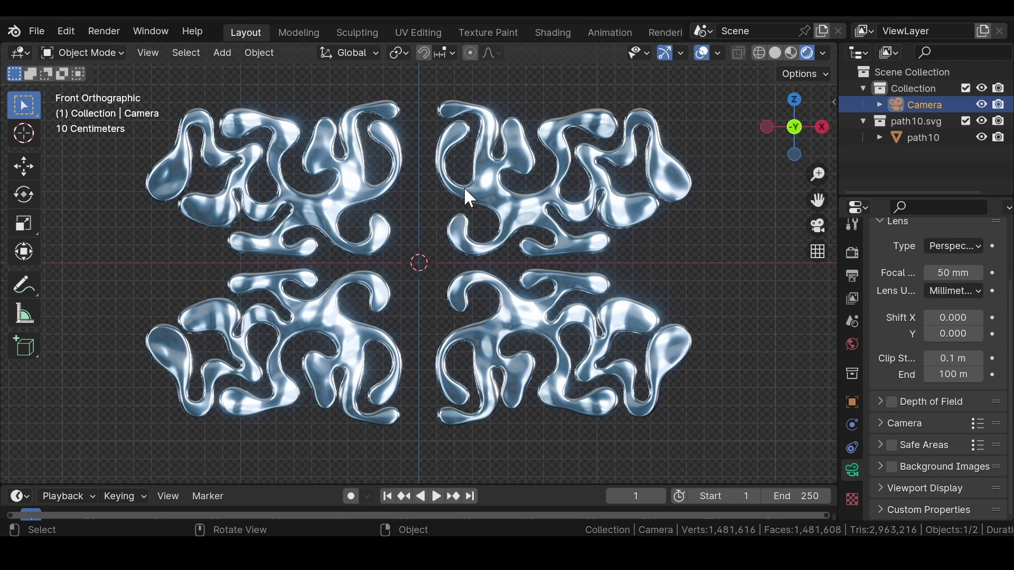
pyautogui.press('ctrl')
pyautogui.press('ctrl+alt+KP_0')
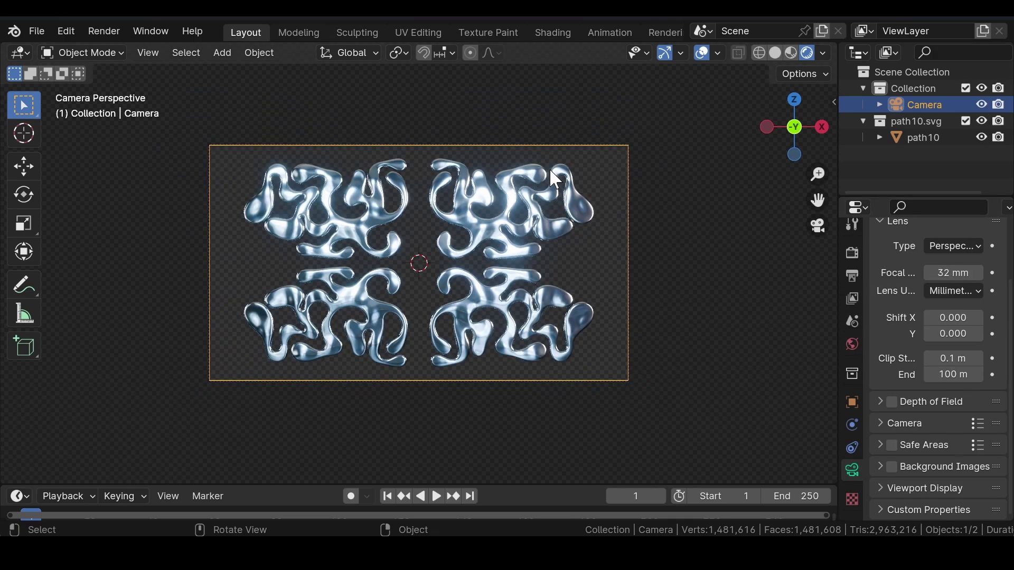
pyautogui.scroll(3, 981, 323)
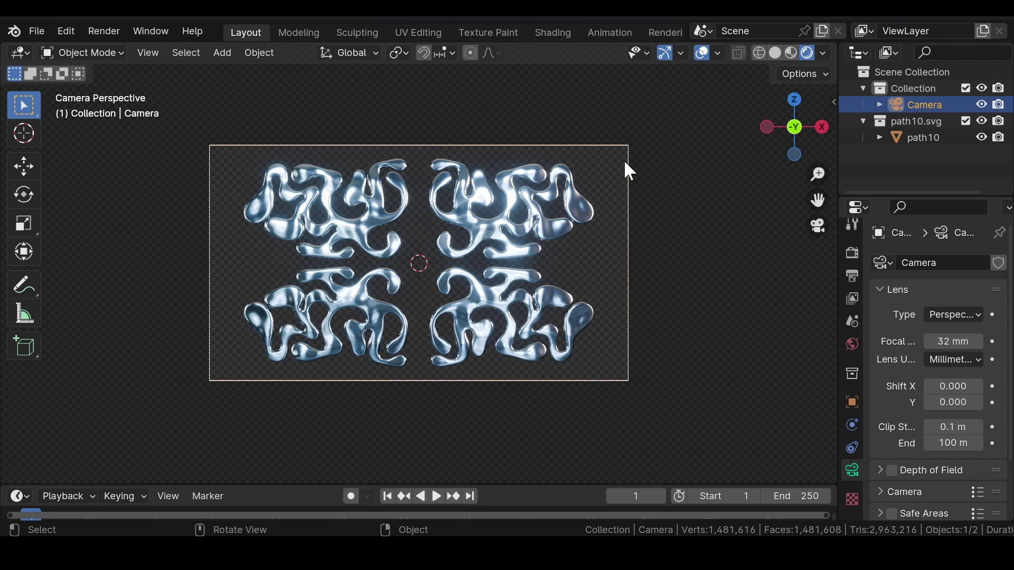
pyautogui.click(233, 165)
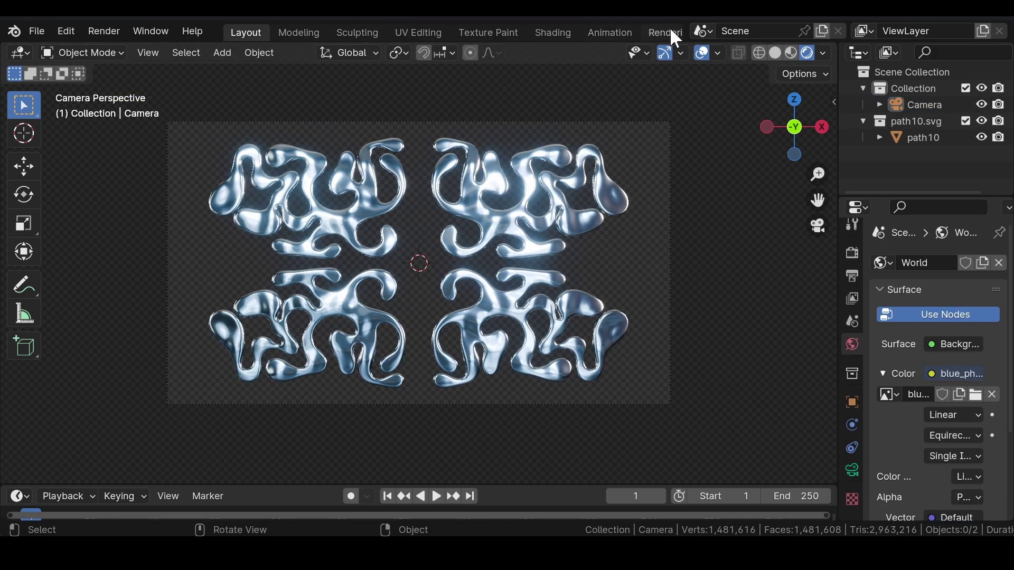
# Step: Render the frame and examine the result in the Rendering workspace, ending with the whole image fitted in view
pyautogui.click(670, 30)
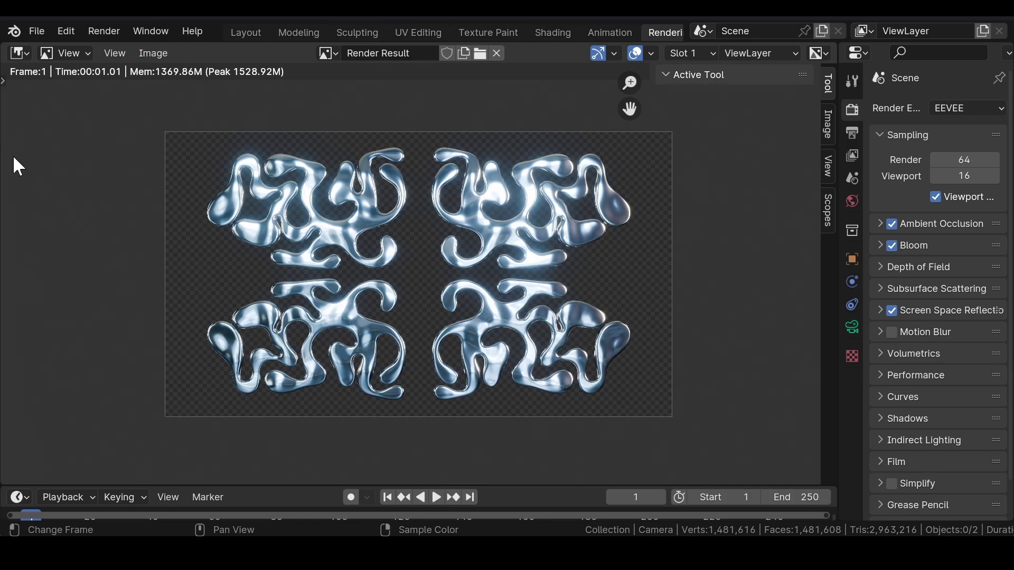
pyautogui.scroll(2, 114, 219)
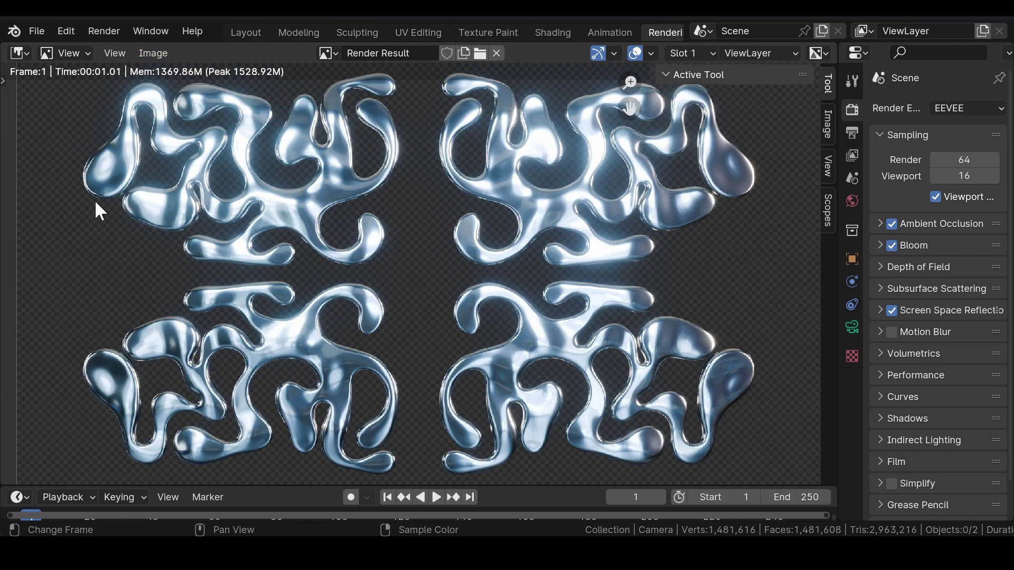
pyautogui.press('Home')
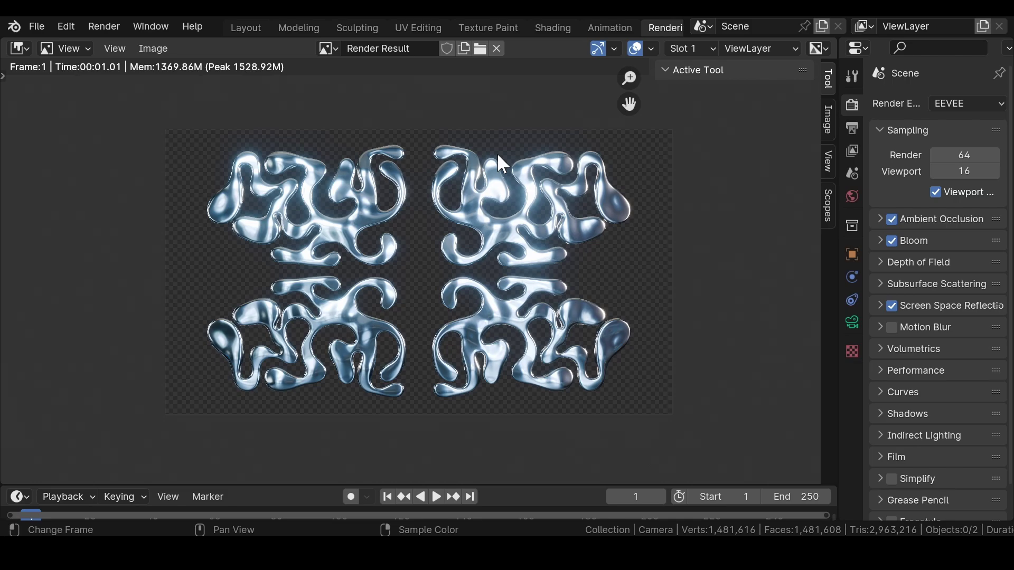